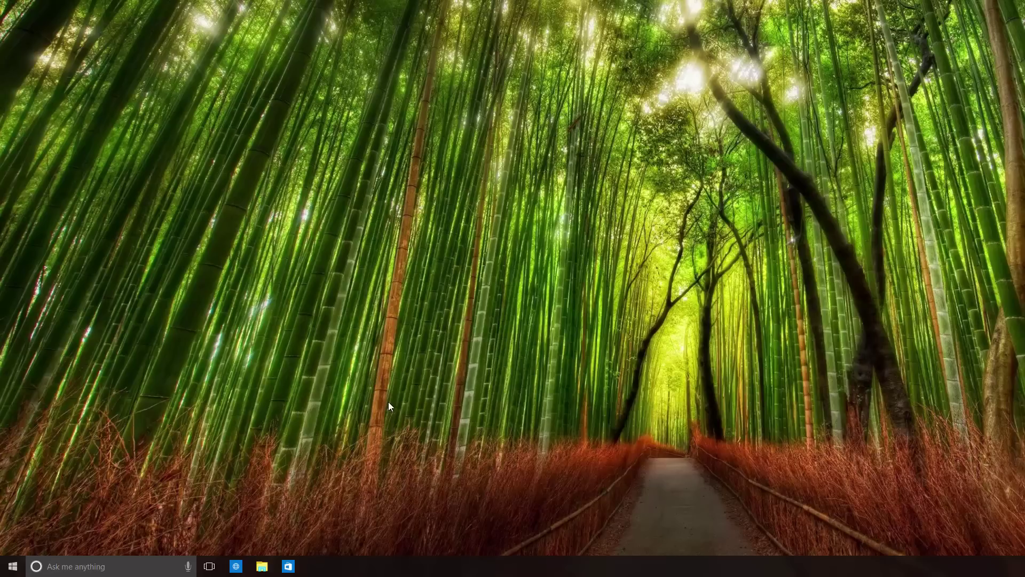
# From the Start menu search, expand and collapse Cortana's hamburger navigation list over the results
pyautogui.click(13, 567)
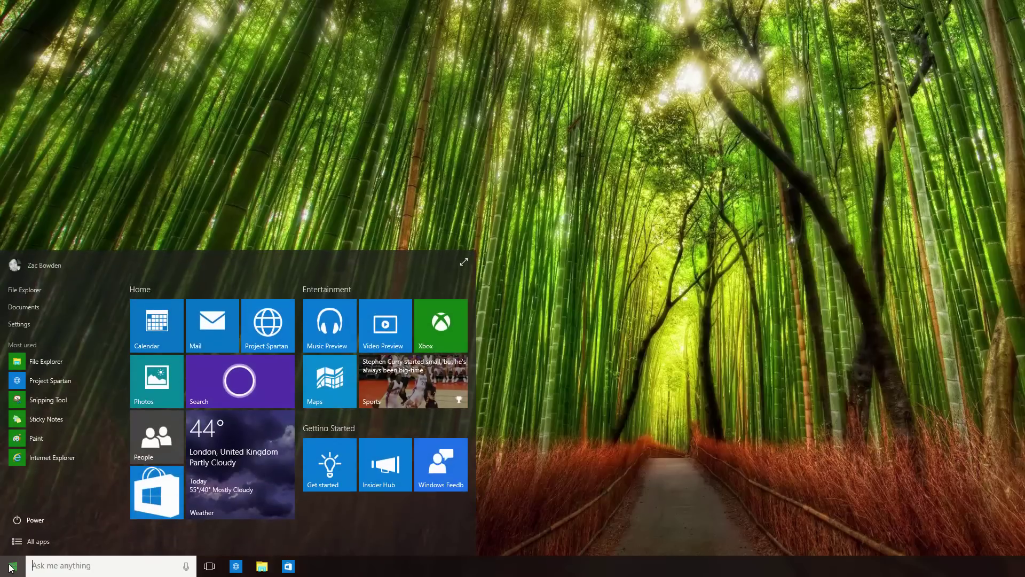
pyautogui.write('spartan')
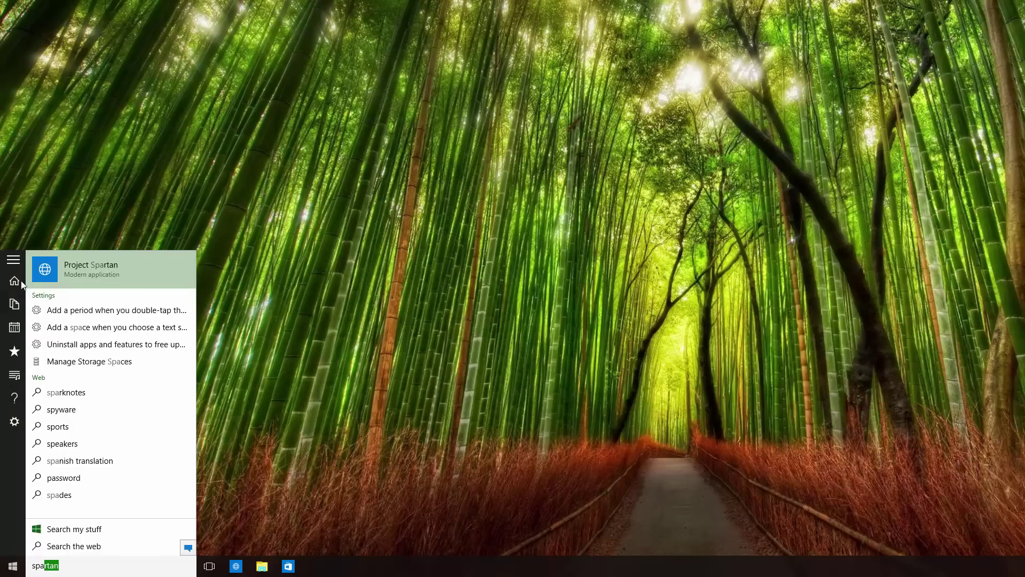
pyautogui.click(13, 259)
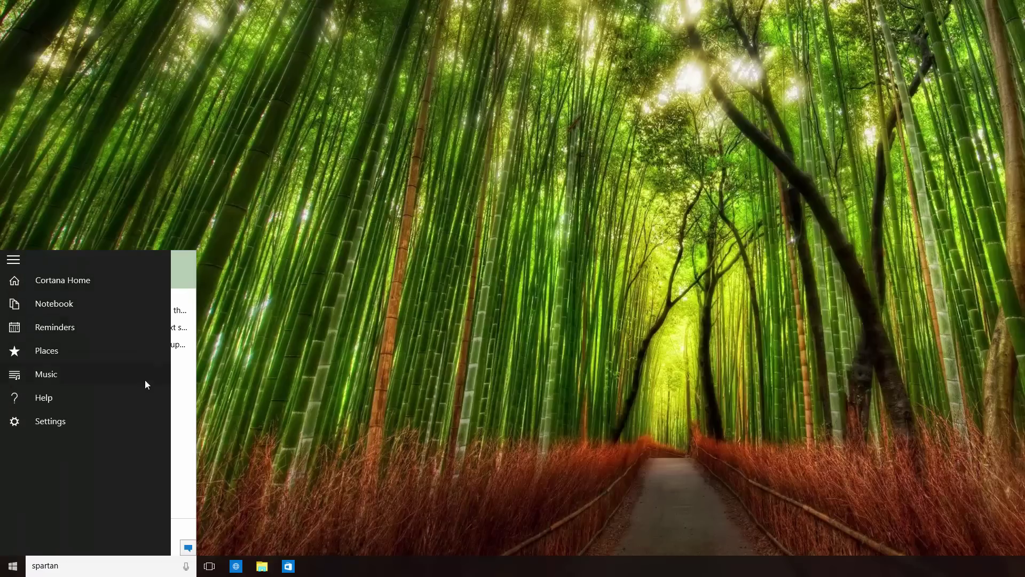
pyautogui.click(193, 533)
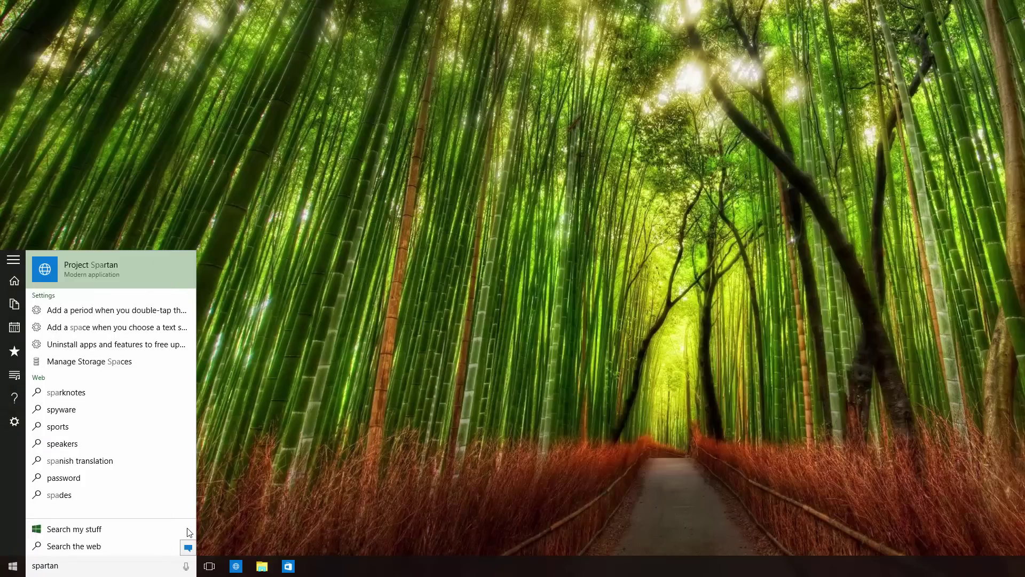
# Trim the search to 'spa', show full device results, then close the search panel
pyautogui.press('BackSpace')
pyautogui.press('BackSpace')
pyautogui.press('BackSpace')
pyautogui.click(112, 528)
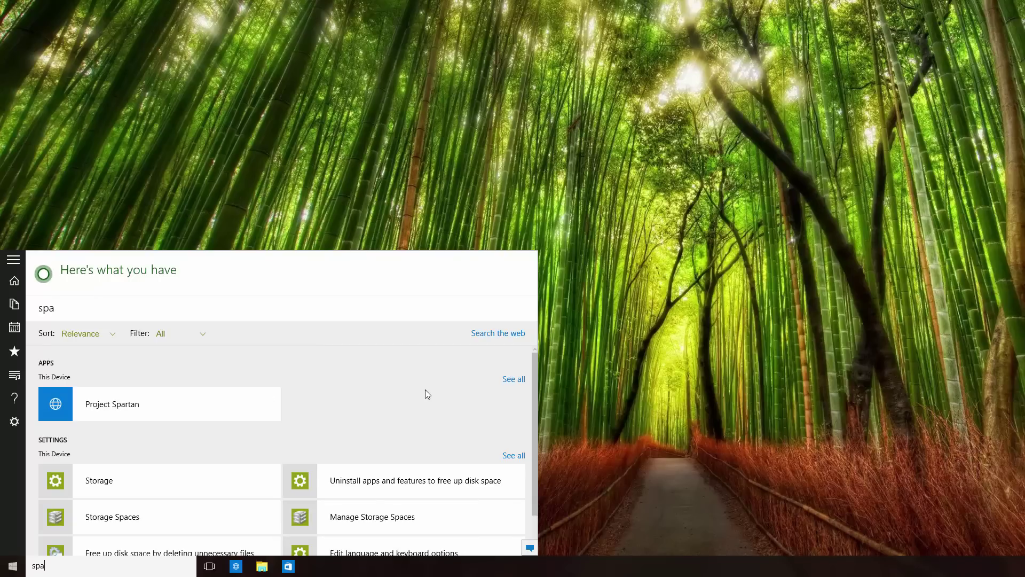
pyautogui.click(573, 293)
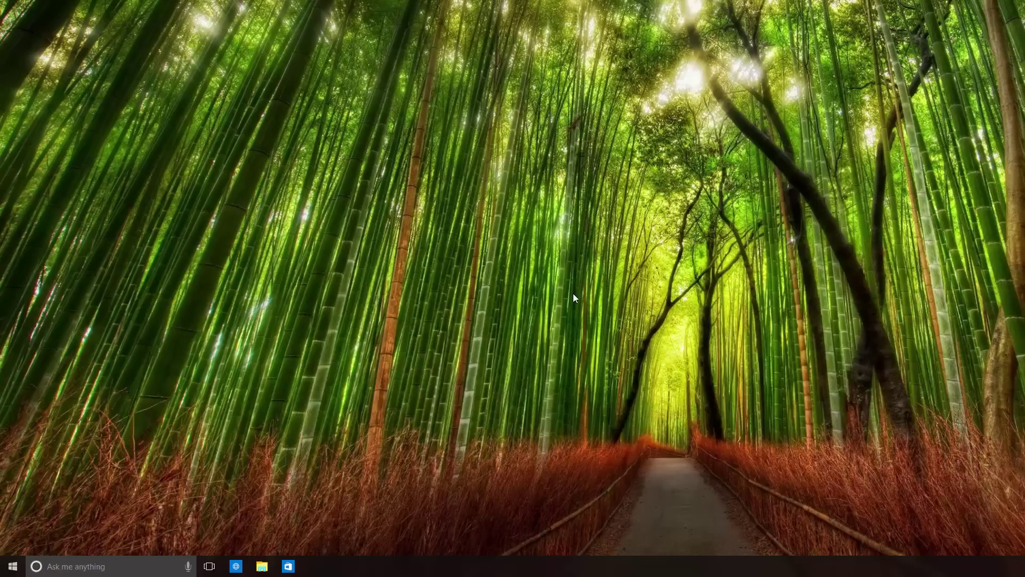
# Open Cortana, view its Settings, Places, Reminders and Notebook pages, and return to the news home
pyautogui.click(121, 566)
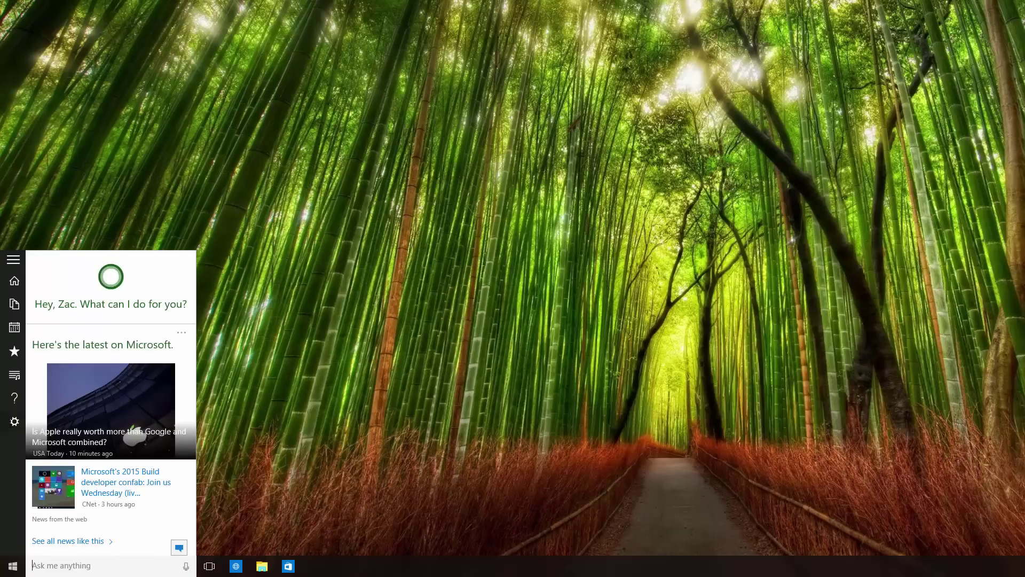
pyautogui.click(14, 421)
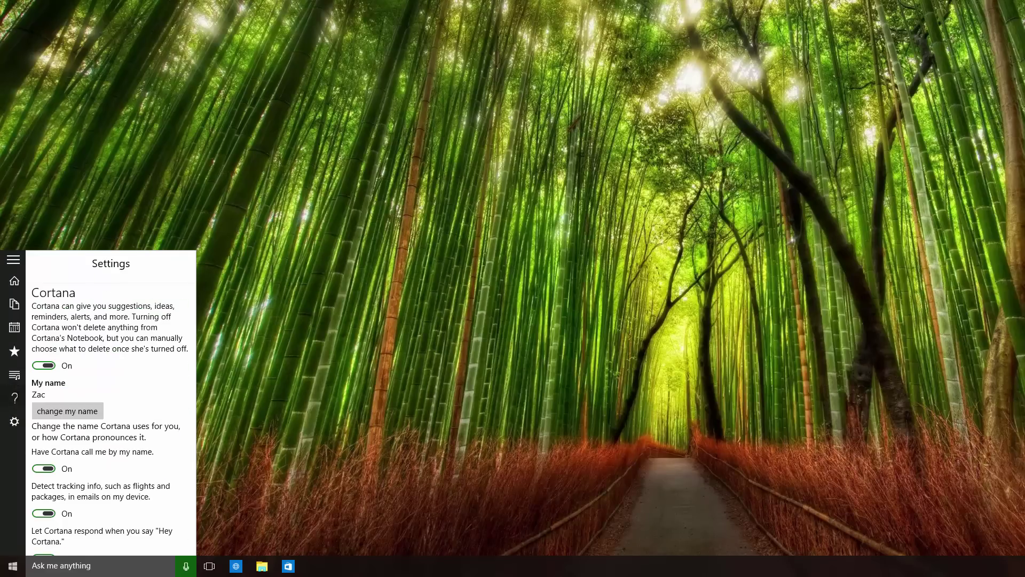
pyautogui.click(13, 281)
pyautogui.click(14, 351)
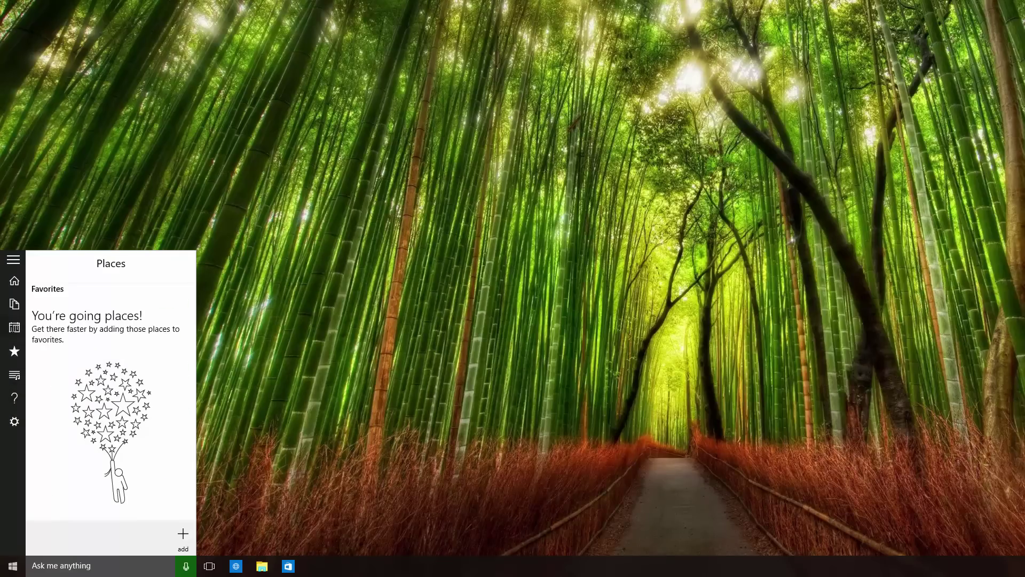
pyautogui.click(14, 374)
pyautogui.click(14, 303)
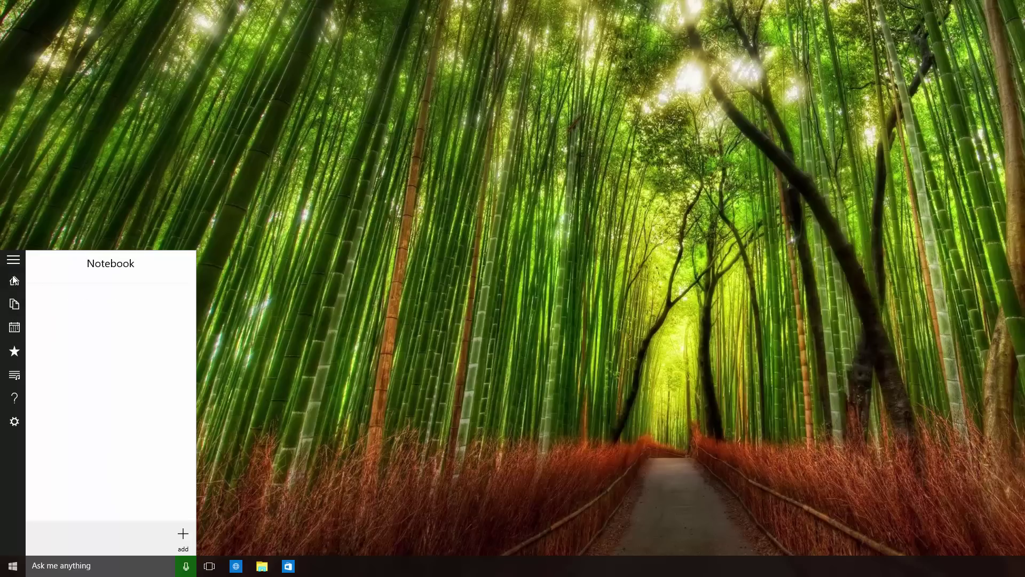
pyautogui.click(13, 281)
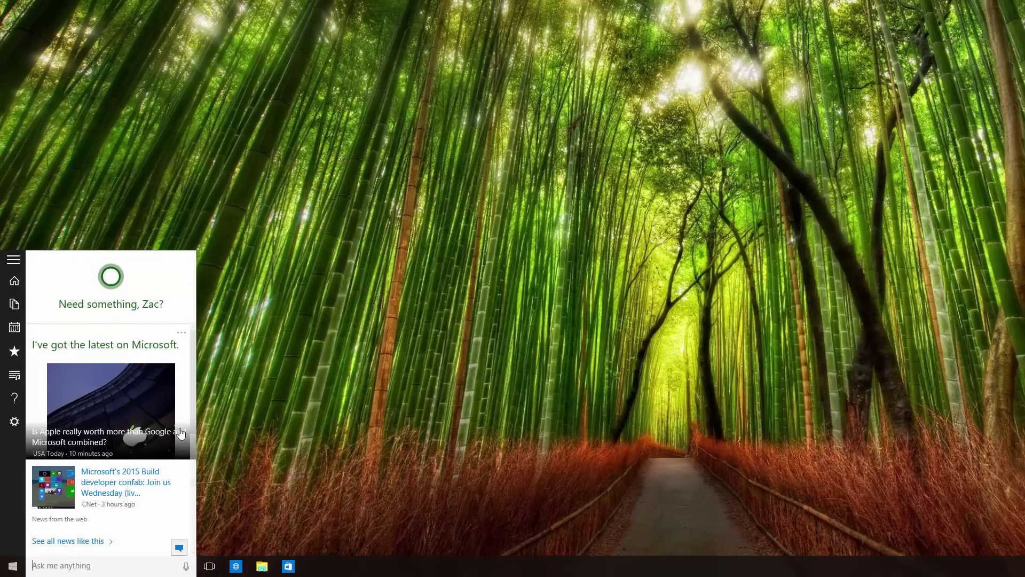
pyautogui.scroll(-5, 154, 458)
pyautogui.scroll(5, 154, 459)
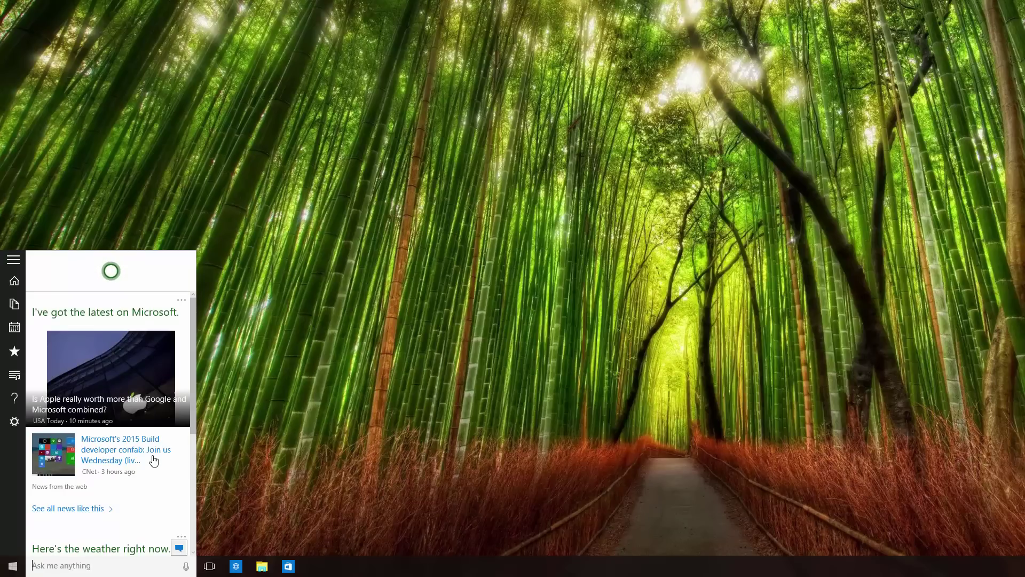
pyautogui.write('weather')
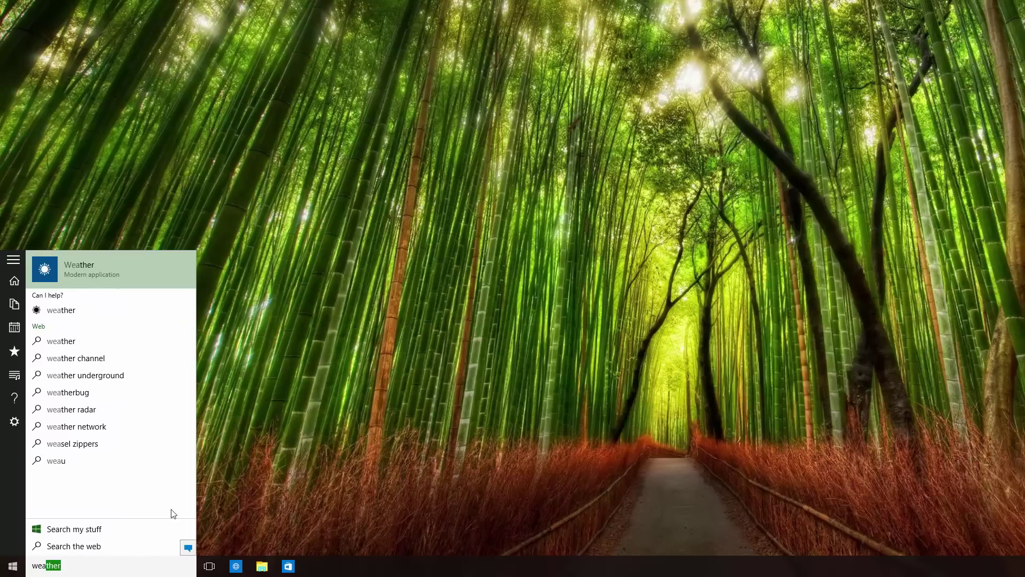
# Close the Cortana weather search panel and bring back the Start menu
pyautogui.click(12, 566)
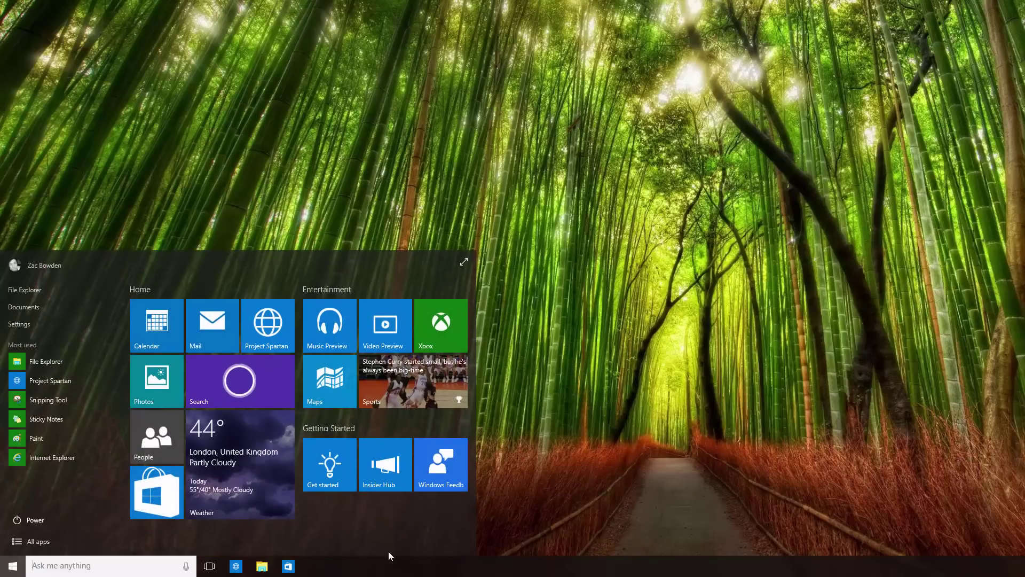
# Drag the Start menu's top edge higher, then open Cortana at the taller height
pyautogui.moveTo(327, 253); pyautogui.dragTo(318, 162)
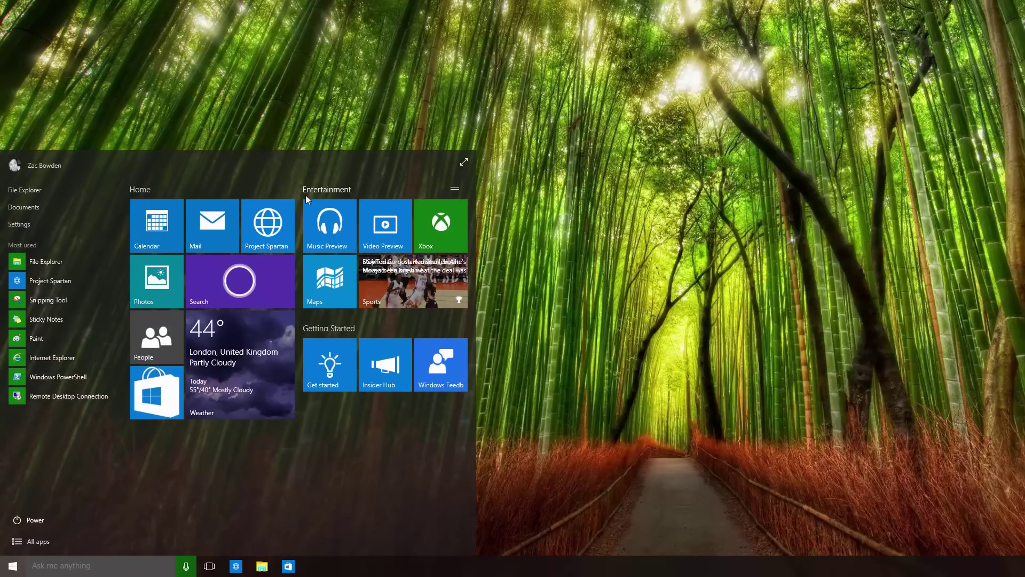
pyautogui.click(102, 566)
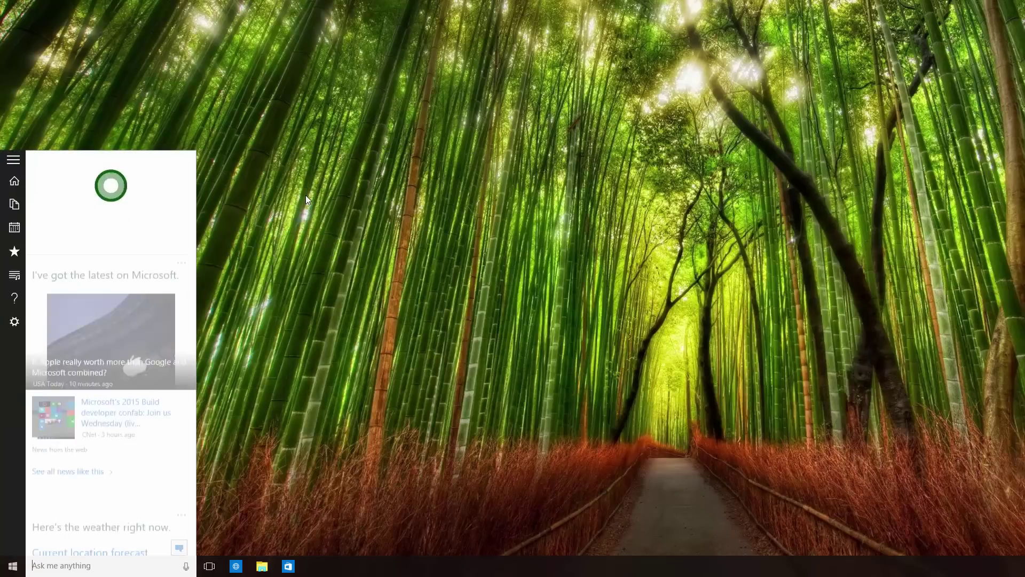